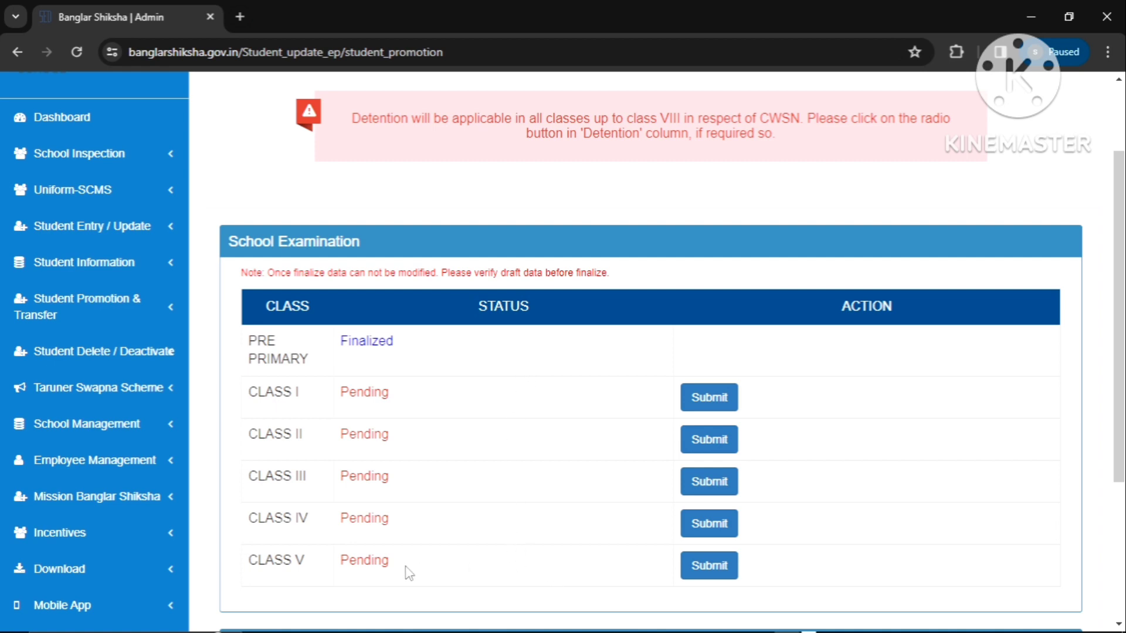
Open the student promotion entry for CLASS V in the School Examination list.
{"action": "left_click", "coordinate": [718, 577]}
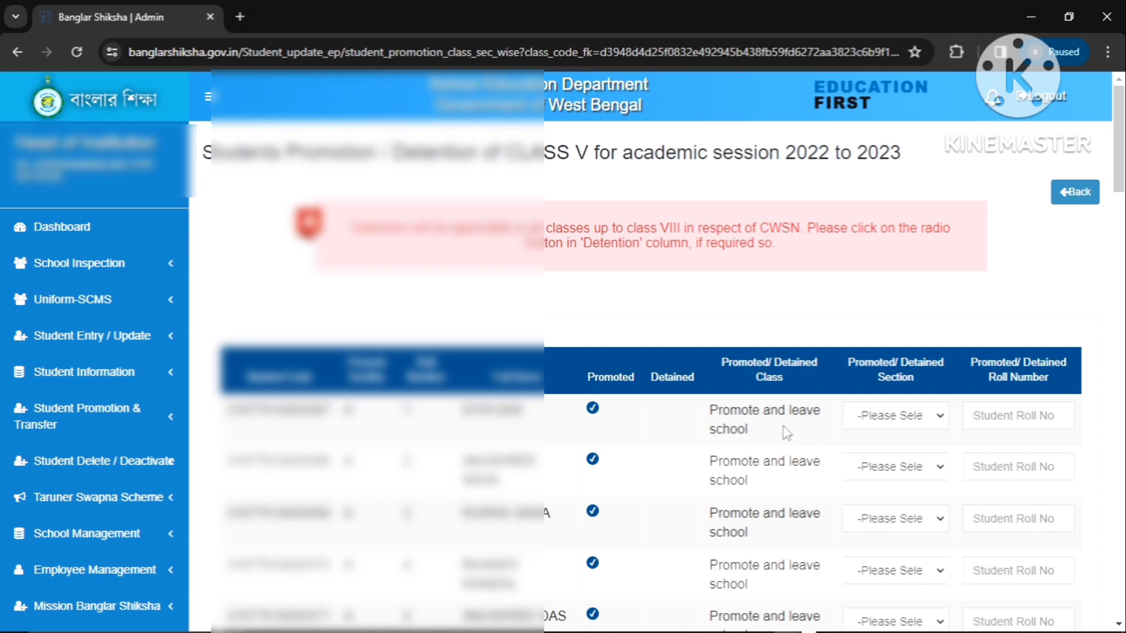
Examine which choices the Promoted/Detained Section field offers for the first two students in the CLASS V list.
{"action": "left_click", "coordinate": [940, 418]}
{"action": "left_click", "coordinate": [940, 420]}
{"action": "scroll", "coordinate": [941, 421], "scroll_direction": "down", "scroll_amount": 4}
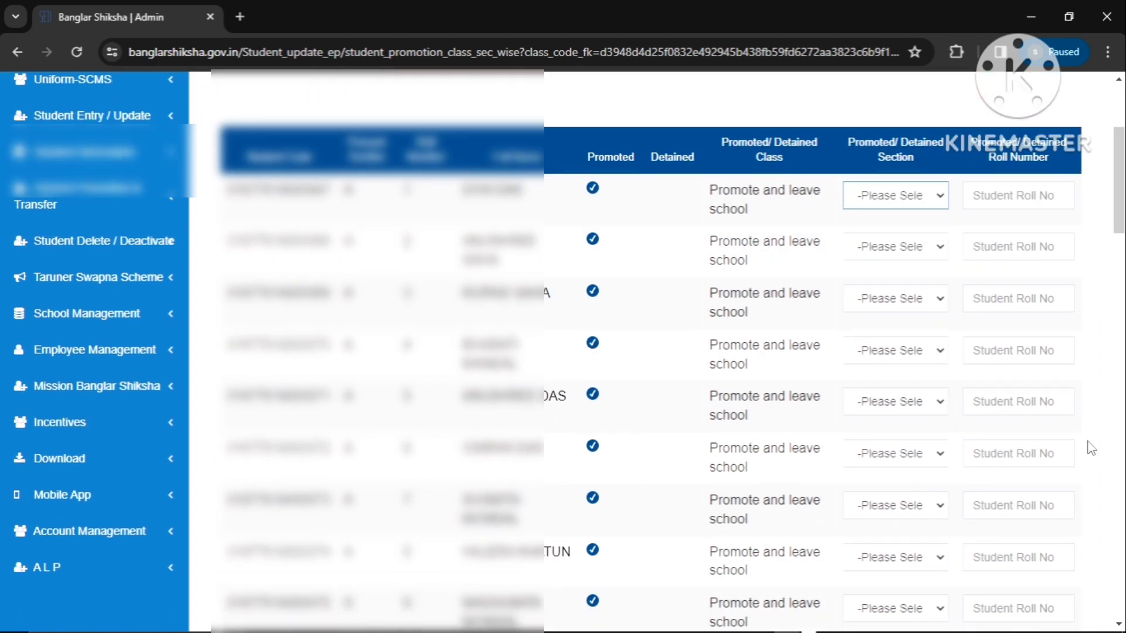
{"action": "left_click", "coordinate": [1011, 460]}
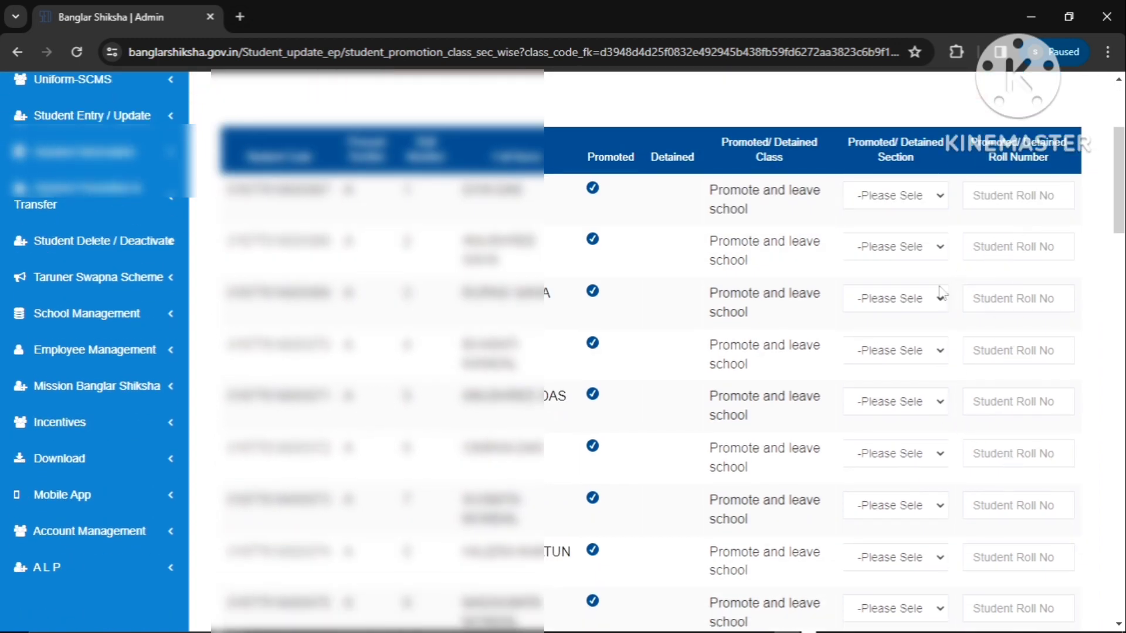
{"action": "left_click", "coordinate": [933, 258]}
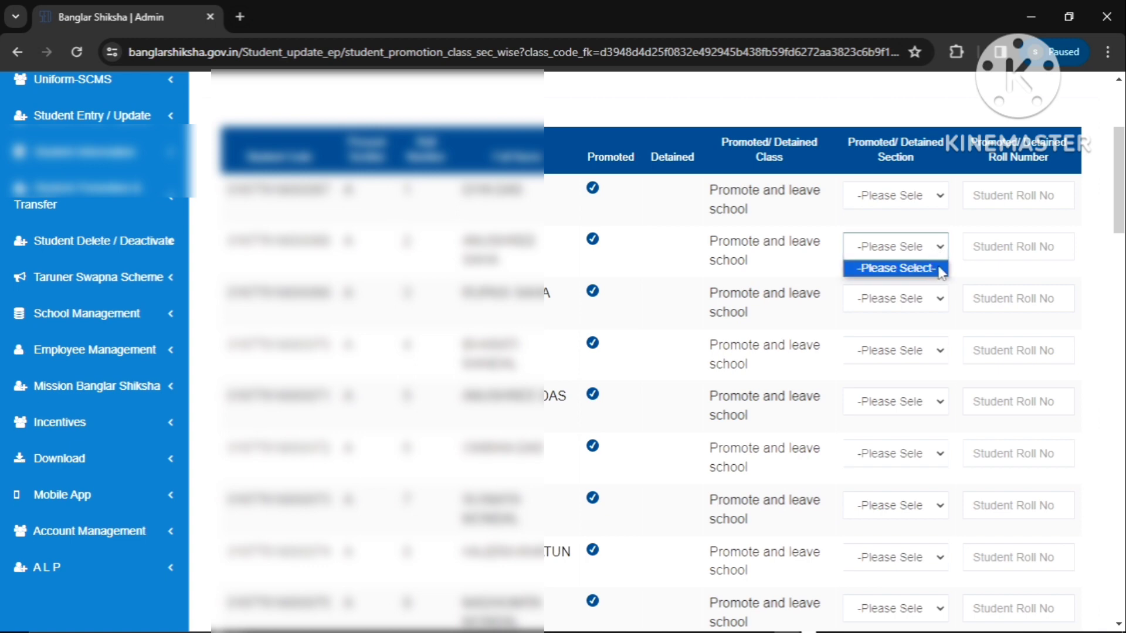
{"action": "left_click", "coordinate": [938, 261]}
{"action": "left_click", "coordinate": [939, 260]}
{"action": "left_click", "coordinate": [939, 253]}
{"action": "left_click", "coordinate": [937, 245]}
{"action": "left_click", "coordinate": [940, 201]}
{"action": "left_click", "coordinate": [940, 201]}
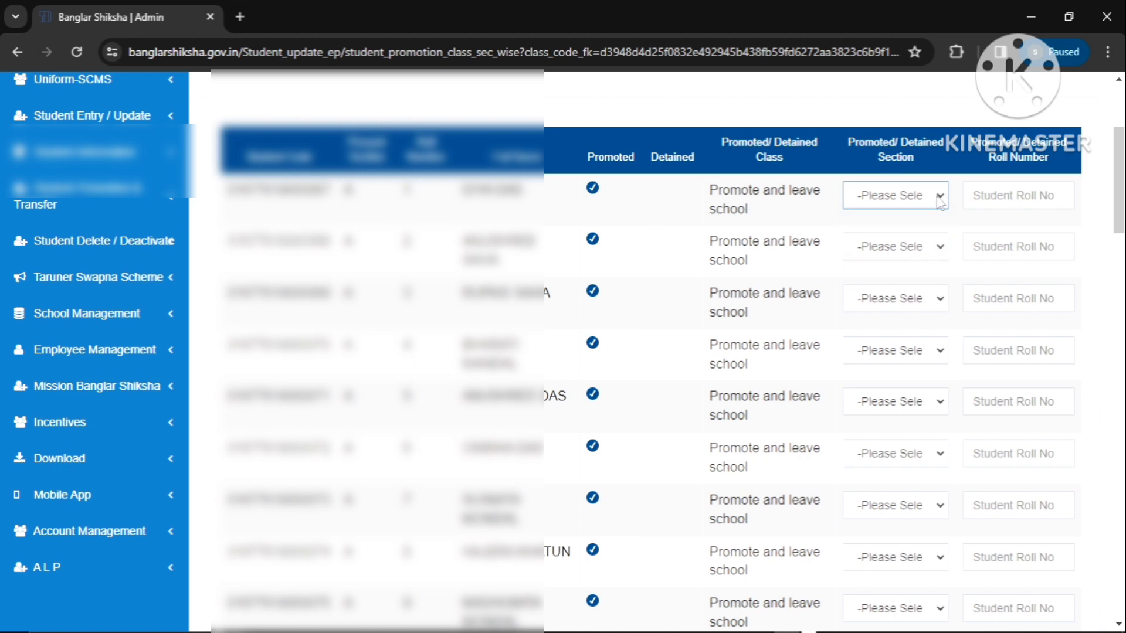
{"action": "left_click", "coordinate": [940, 202]}
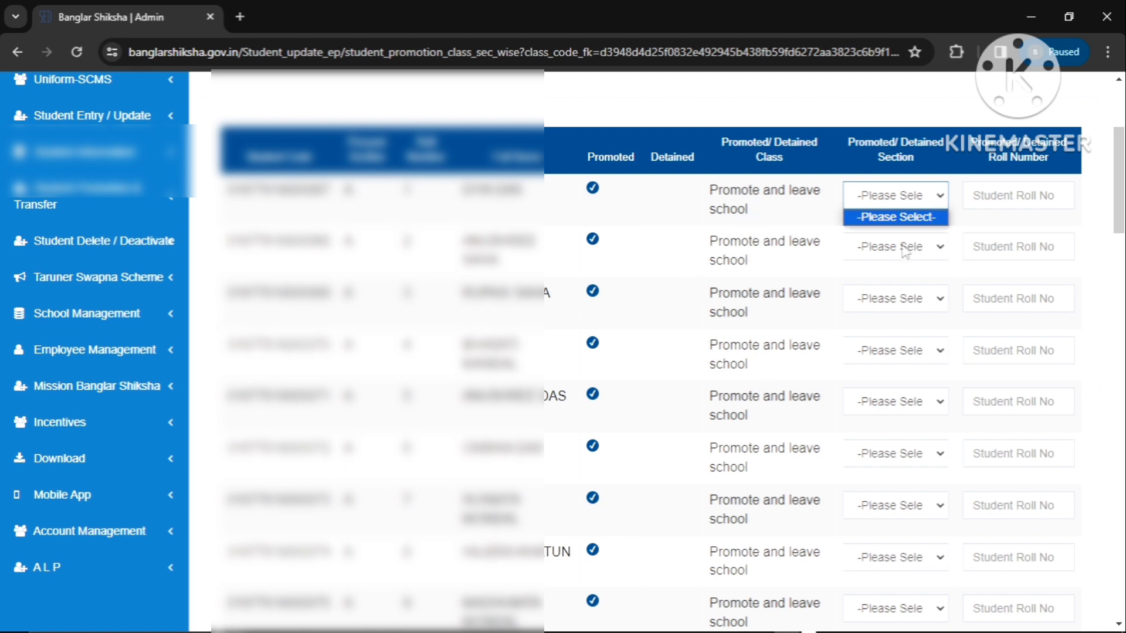
{"action": "left_click", "coordinate": [946, 211]}
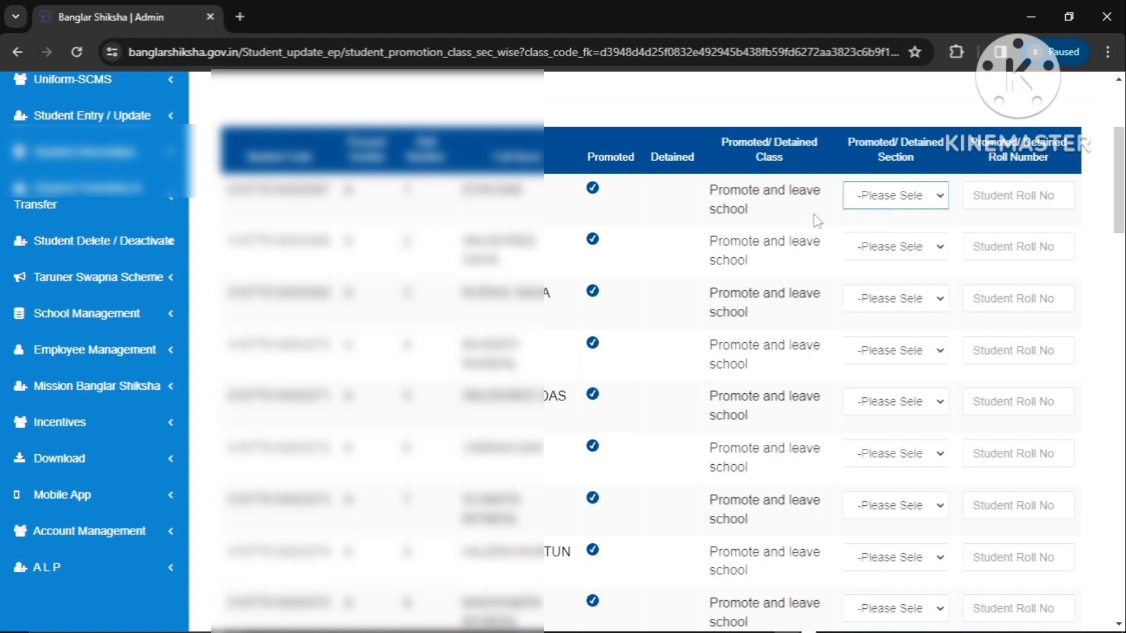
{"action": "left_click", "coordinate": [939, 199]}
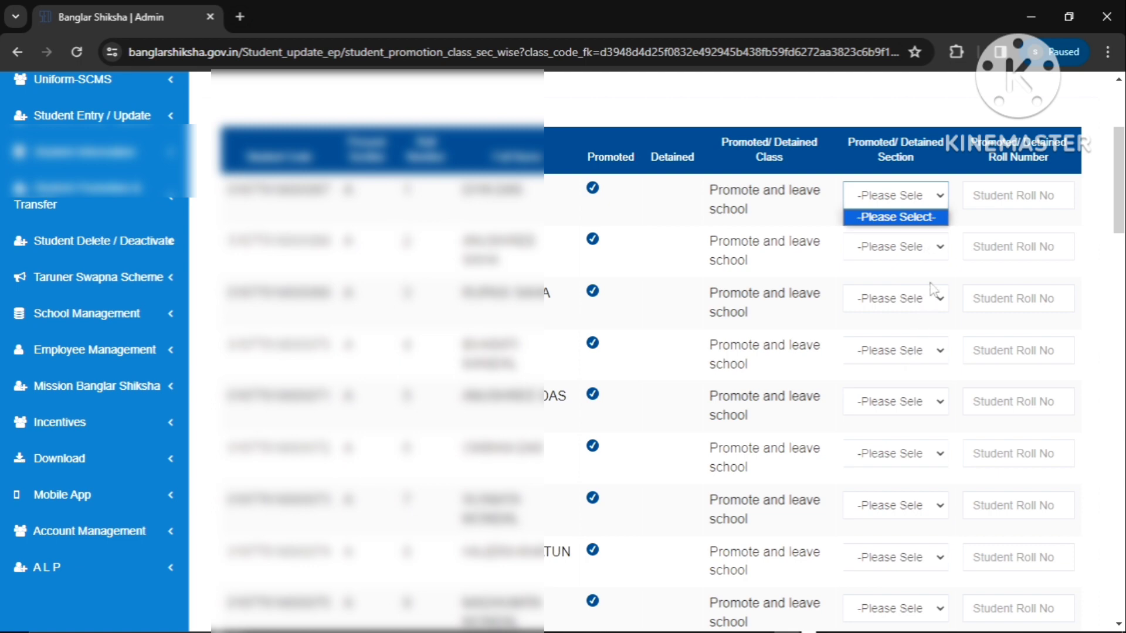
{"action": "left_click", "coordinate": [954, 276]}
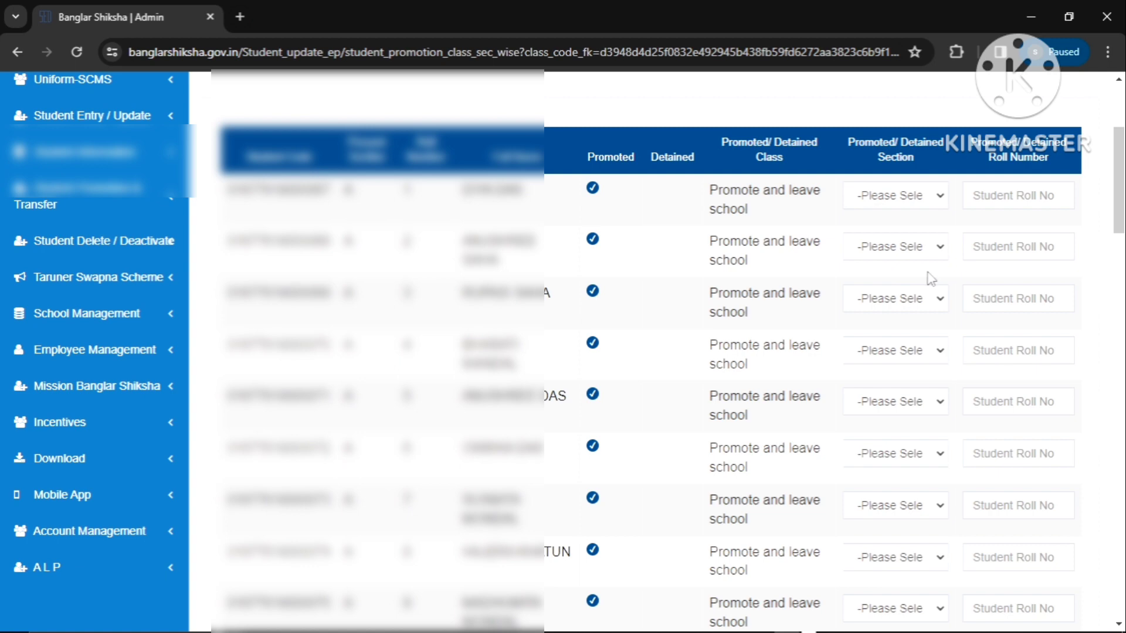
Save the CLASS V promotion list as a draft with sections and roll numbers left blank.
{"action": "scroll", "coordinate": [931, 278], "scroll_direction": "down", "scroll_amount": 14}
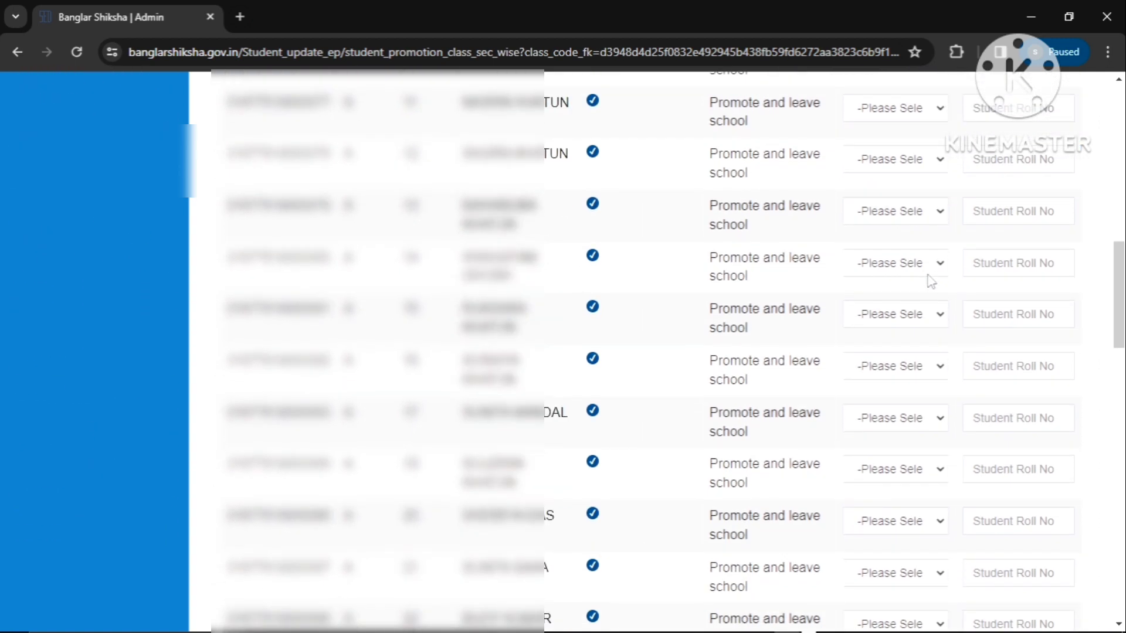
{"action": "scroll", "coordinate": [931, 281], "scroll_direction": "down", "scroll_amount": 15}
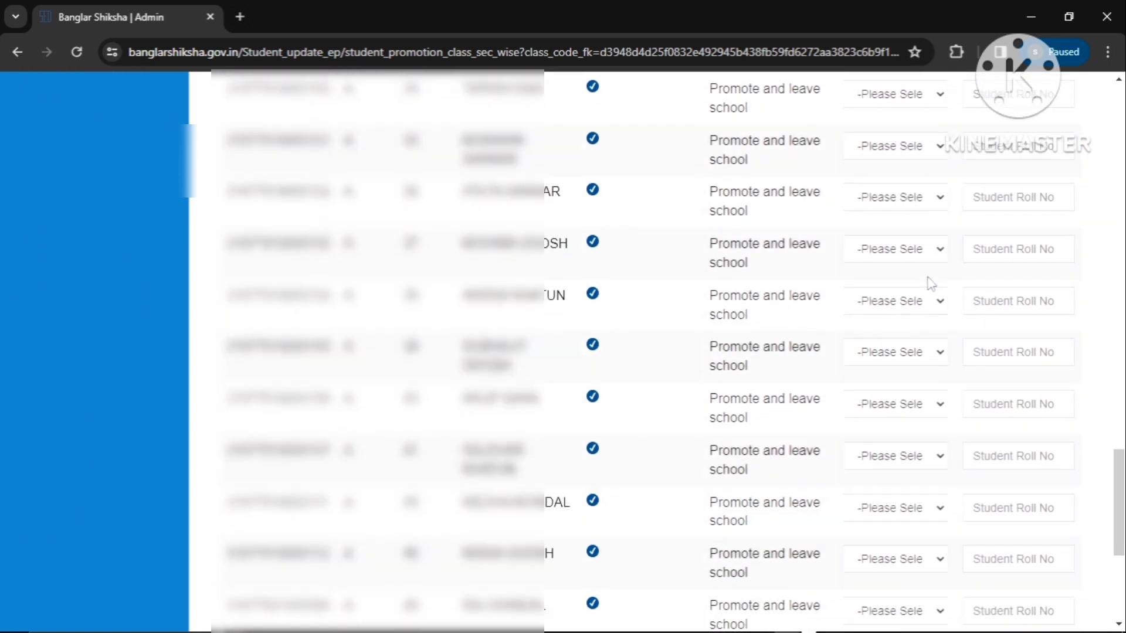
{"action": "scroll", "coordinate": [930, 284], "scroll_direction": "down", "scroll_amount": 2}
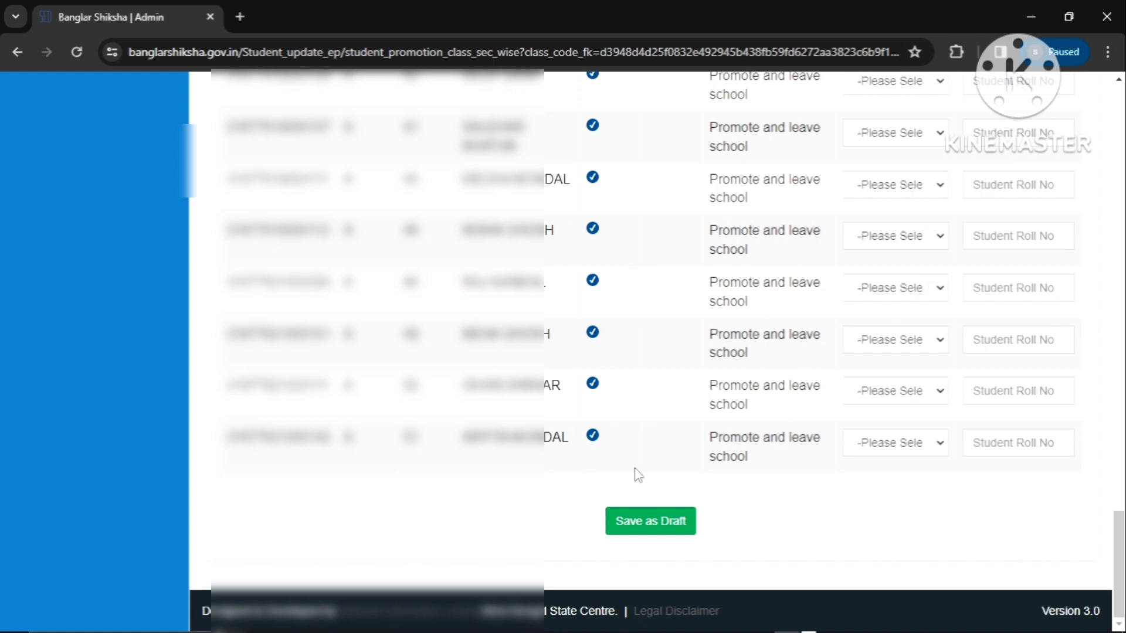
{"action": "left_click", "coordinate": [660, 529]}
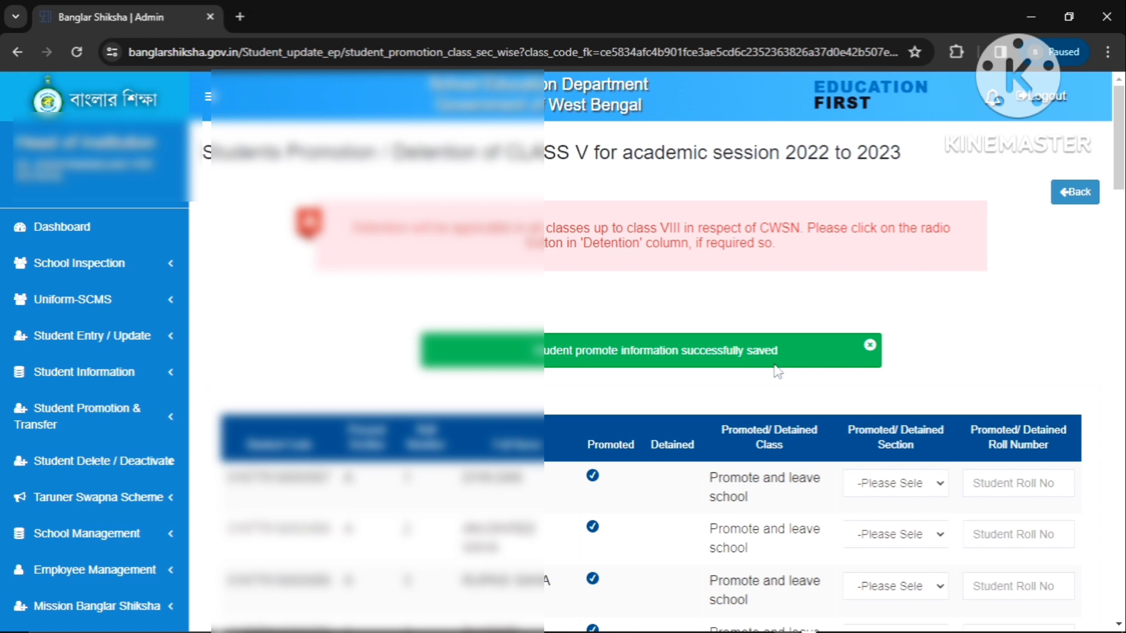
Return to the class overview and finalize the CLASS V promotion data, accepting the confirmation.
{"action": "left_click", "coordinate": [1077, 201]}
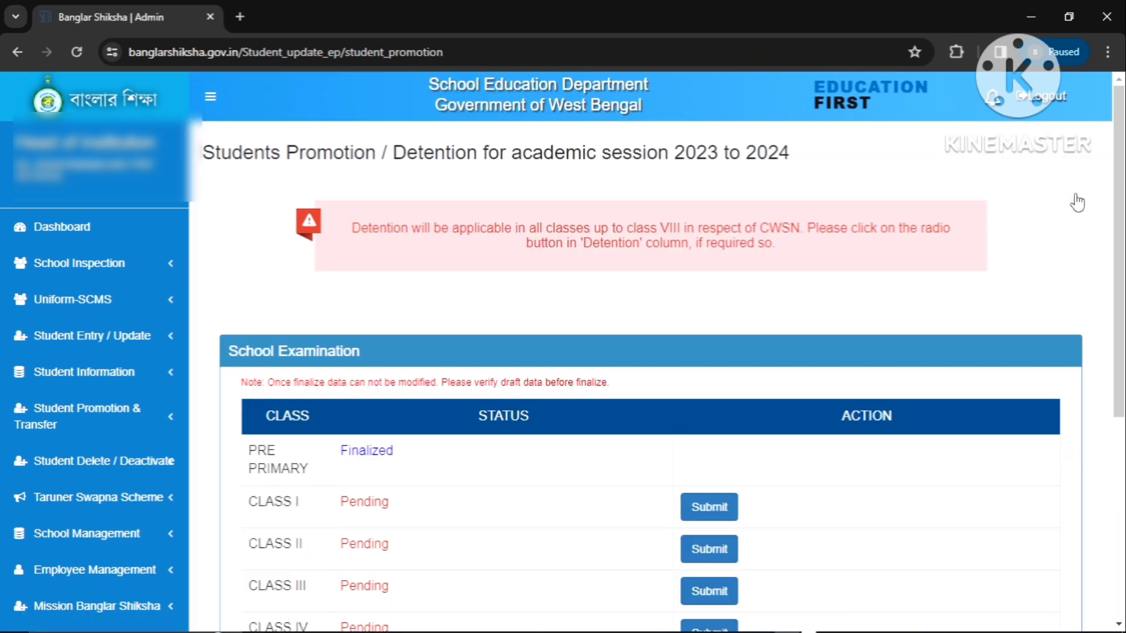
{"action": "scroll", "coordinate": [791, 328], "scroll_direction": "down", "scroll_amount": 3}
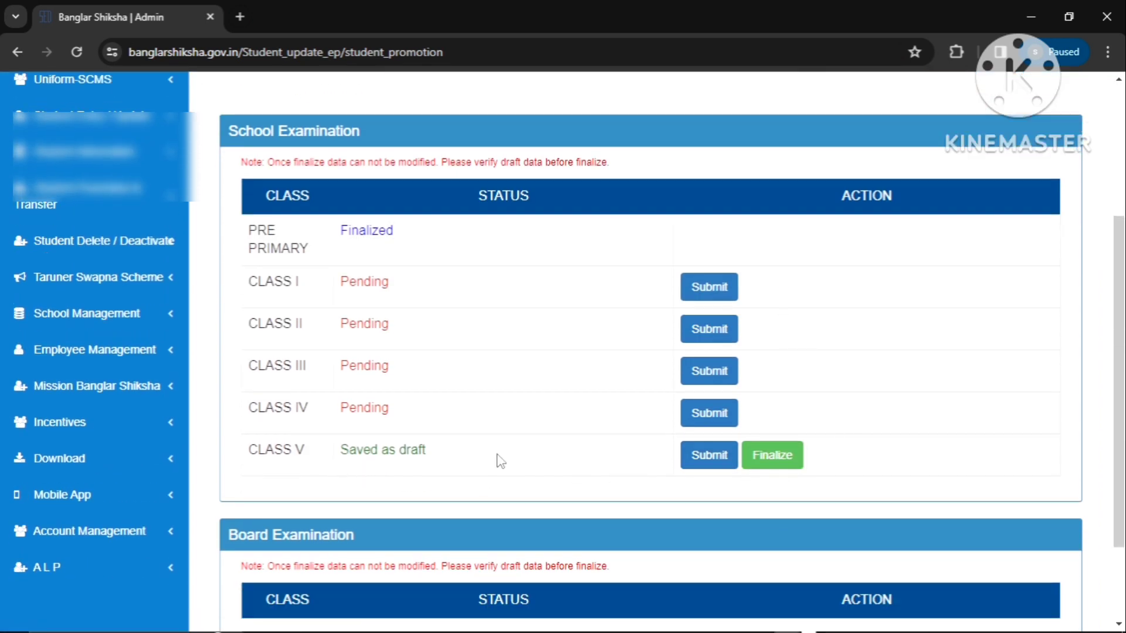
{"action": "left_click", "coordinate": [779, 461]}
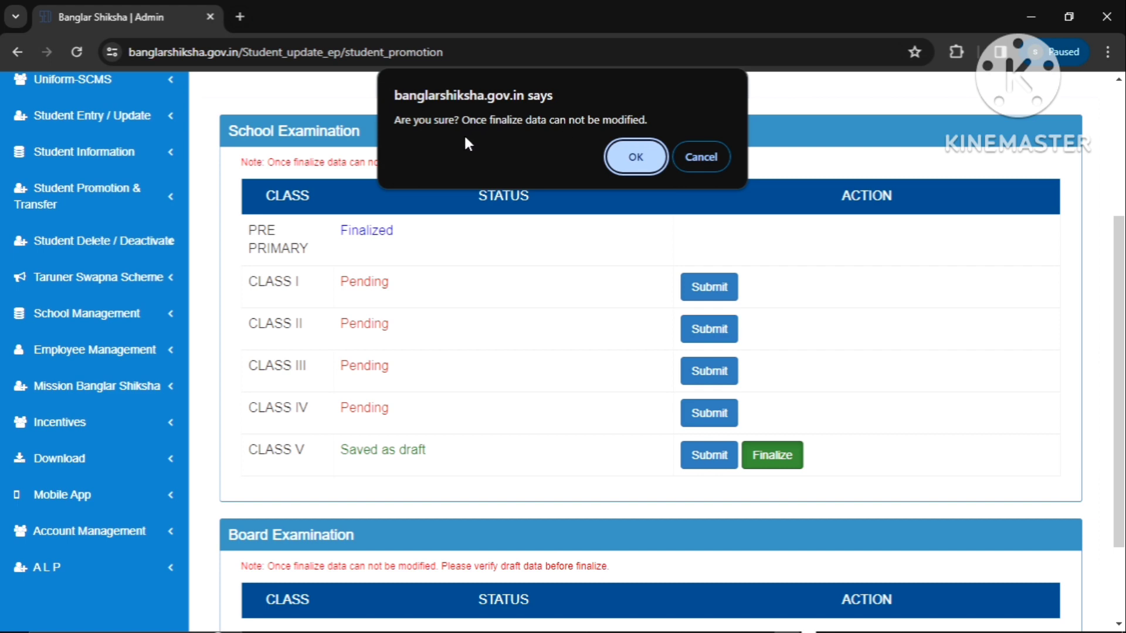
{"action": "left_click", "coordinate": [636, 158]}
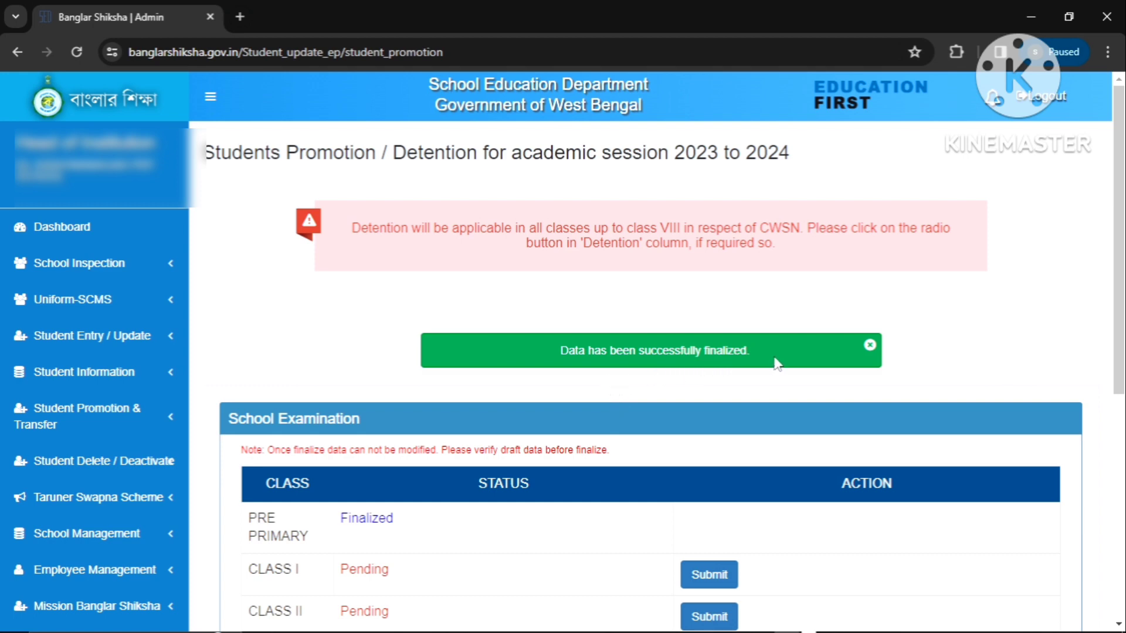
Open the downloadable School Leaving Certificates for CLASS V.
{"action": "scroll", "coordinate": [778, 364], "scroll_direction": "down", "scroll_amount": 3}
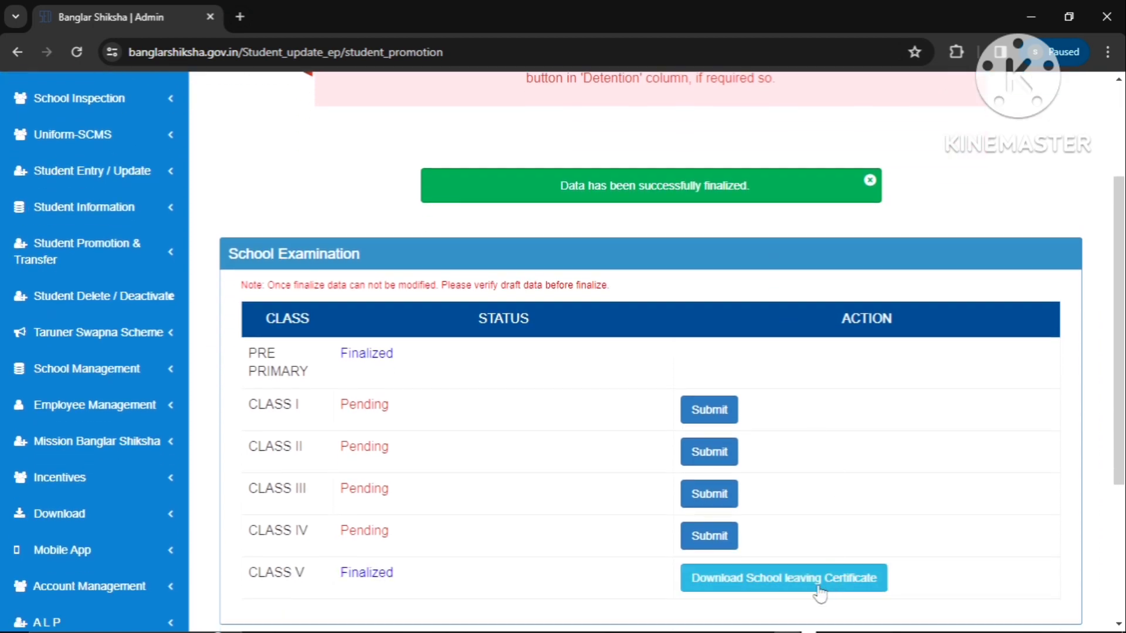
{"action": "scroll", "coordinate": [762, 557], "scroll_direction": "down", "scroll_amount": 2}
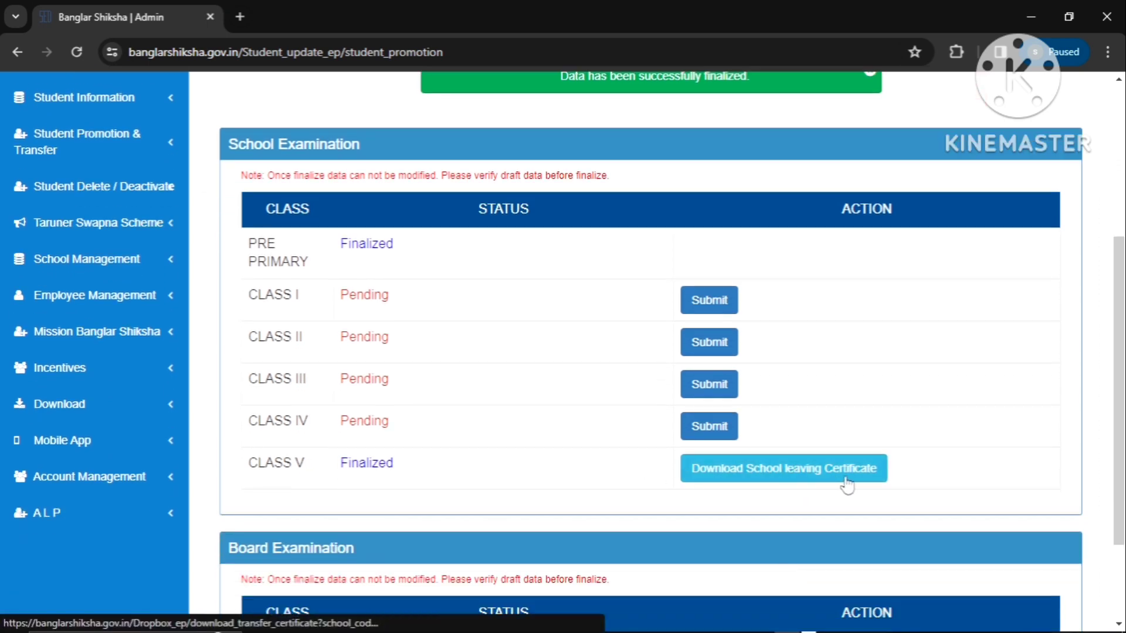
{"action": "left_click", "coordinate": [742, 469]}
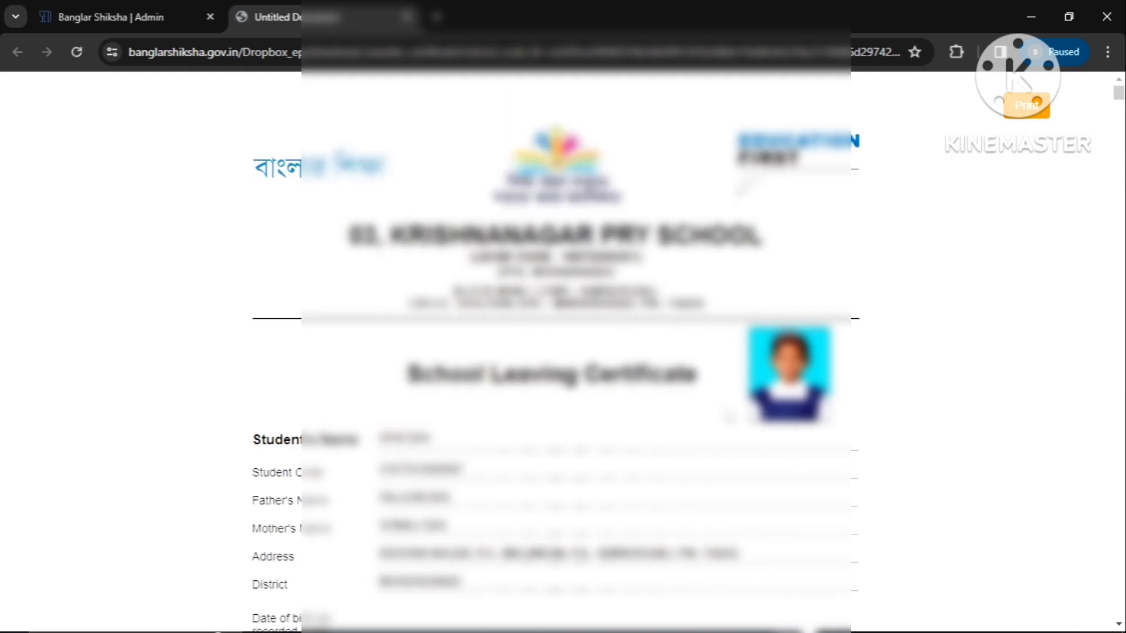
Look through the students' School Leaving Certificates and their transfer certificate acknowledgement sections.
{"action": "scroll", "coordinate": [556, 352], "scroll_direction": "down", "scroll_amount": 10}
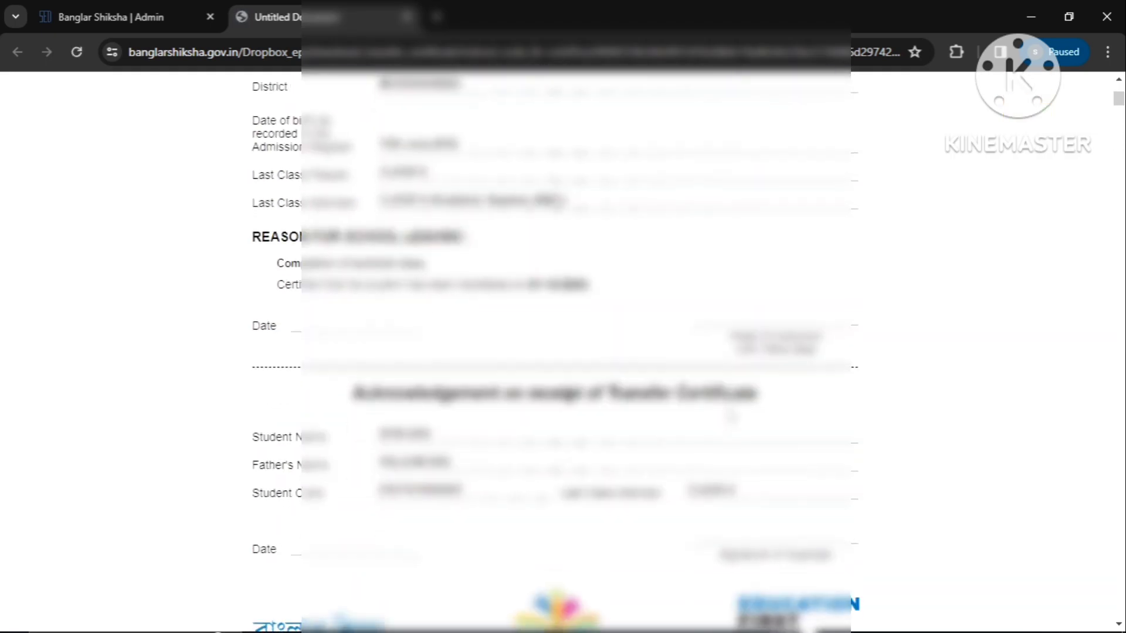
{"action": "scroll", "coordinate": [556, 352], "scroll_direction": "down", "scroll_amount": 15}
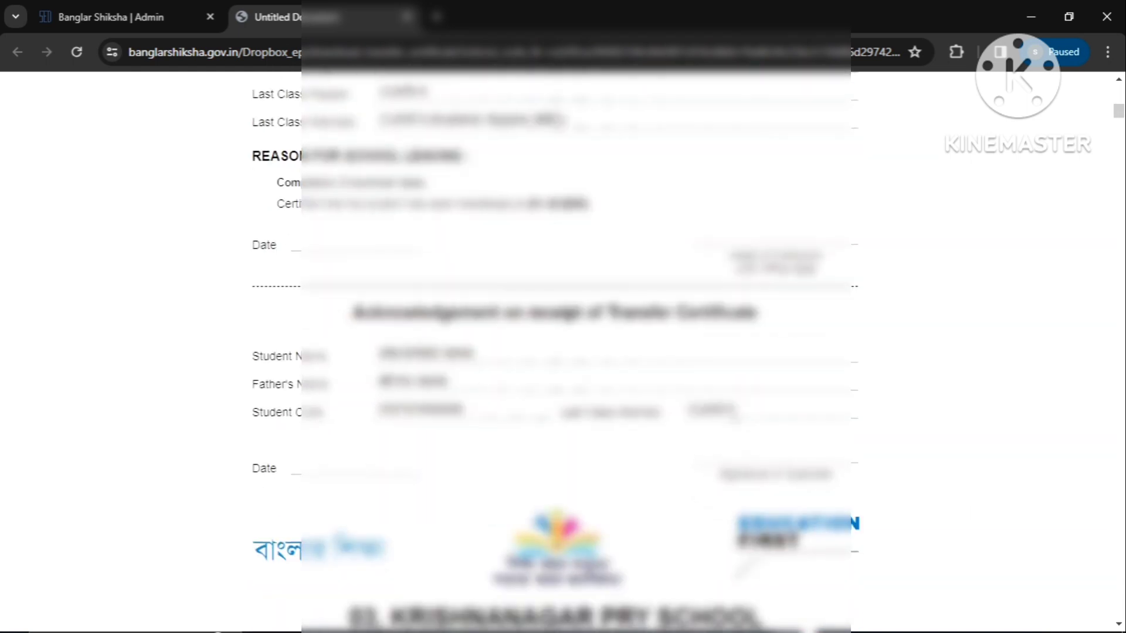
{"action": "scroll", "coordinate": [733, 416], "scroll_direction": "down", "scroll_amount": 15}
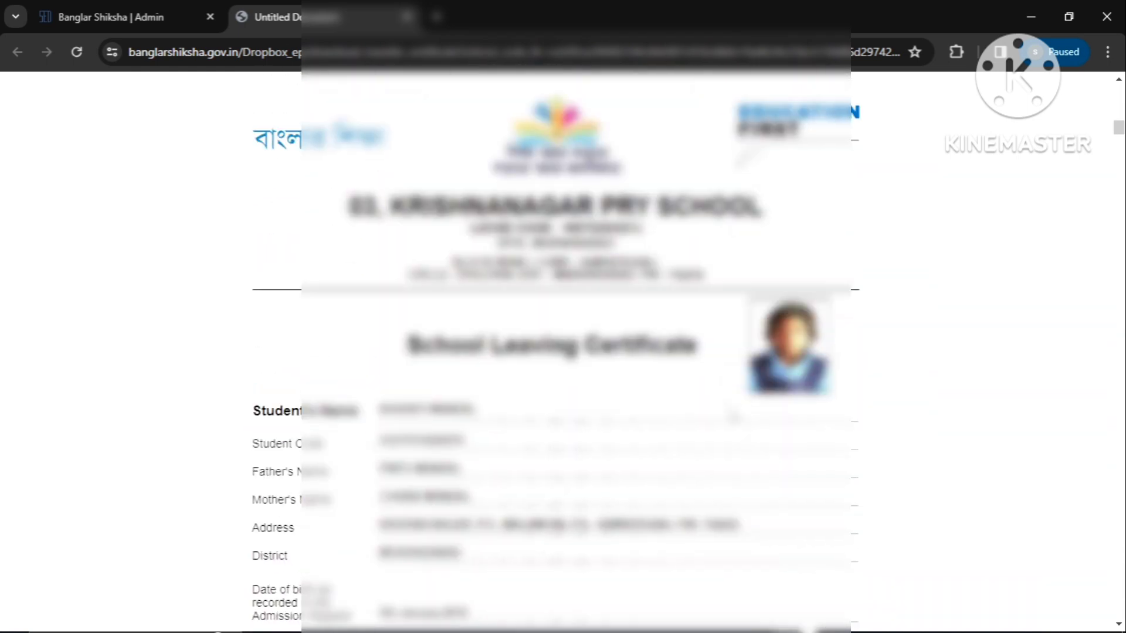
{"action": "scroll", "coordinate": [733, 417], "scroll_direction": "down", "scroll_amount": 12}
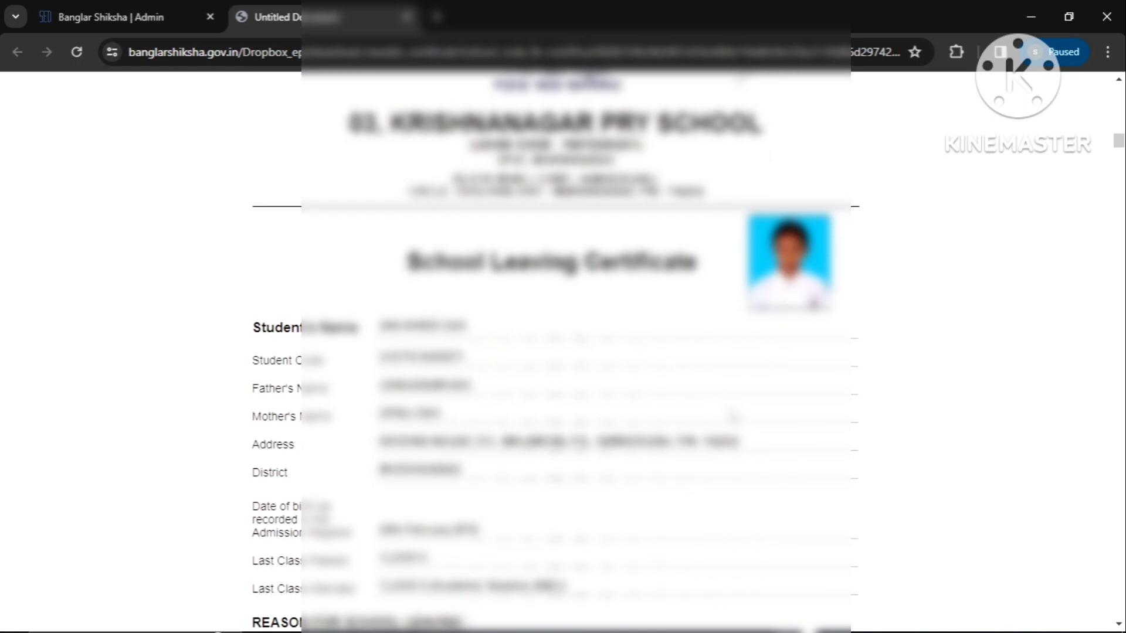
{"action": "scroll", "coordinate": [733, 416], "scroll_direction": "up", "scroll_amount": 1}
{"action": "scroll", "coordinate": [733, 416], "scroll_direction": "down", "scroll_amount": 15}
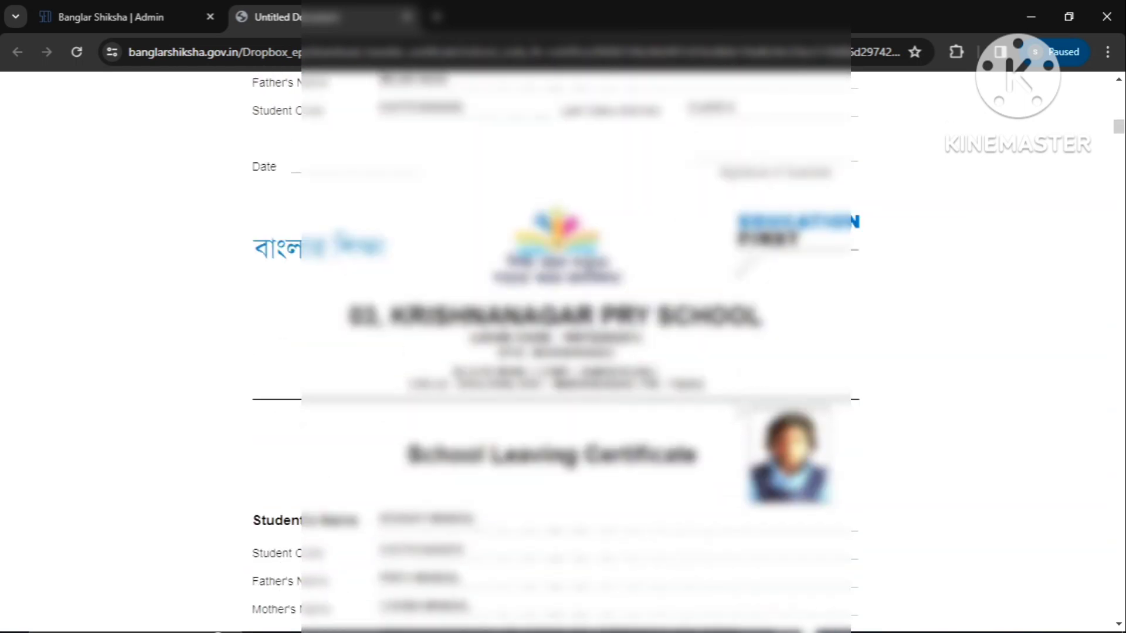
{"action": "scroll", "coordinate": [741, 411], "scroll_direction": "down", "scroll_amount": 15}
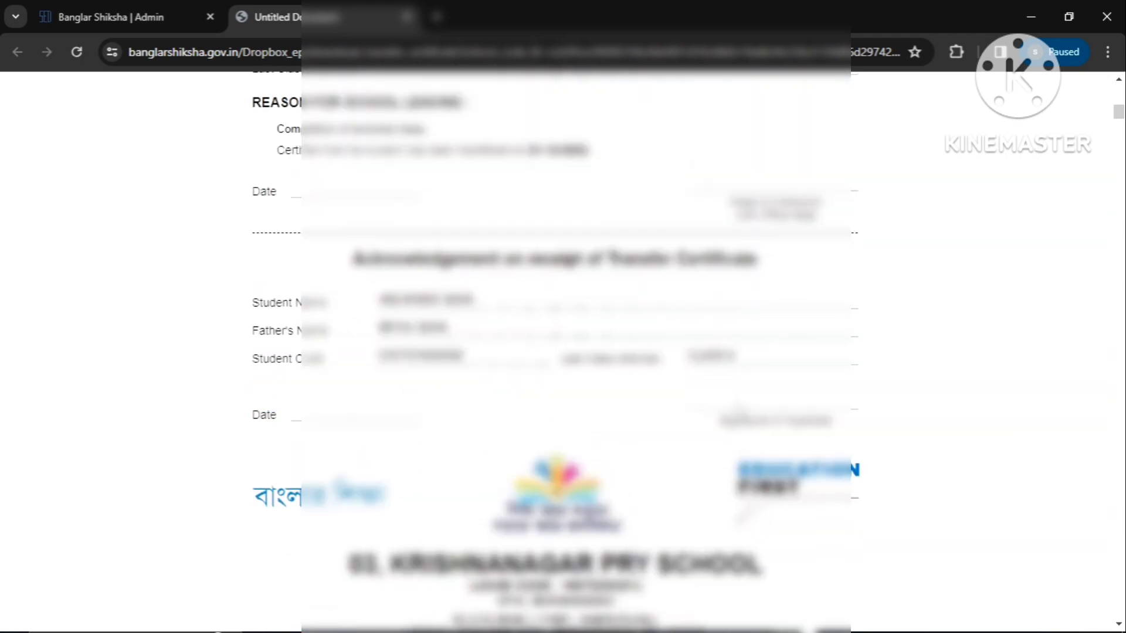
{"action": "scroll", "coordinate": [741, 410], "scroll_direction": "down", "scroll_amount": 15}
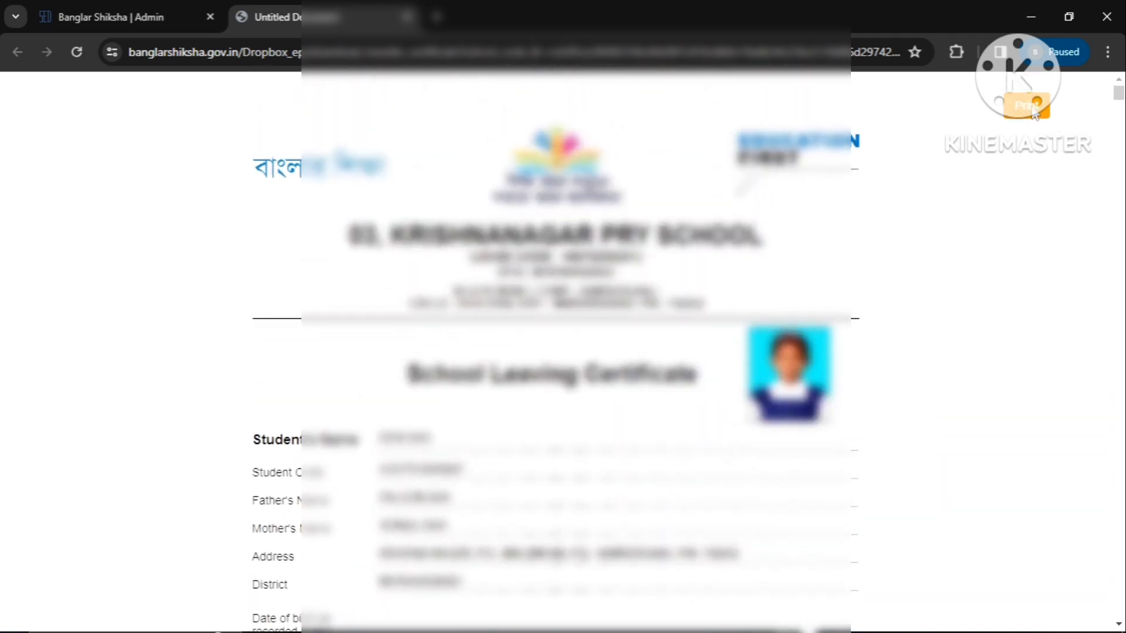
Bring up the print preview of the certificates and check how the pages split in Landscape layout.
{"action": "key", "text": "ctrl+p"}
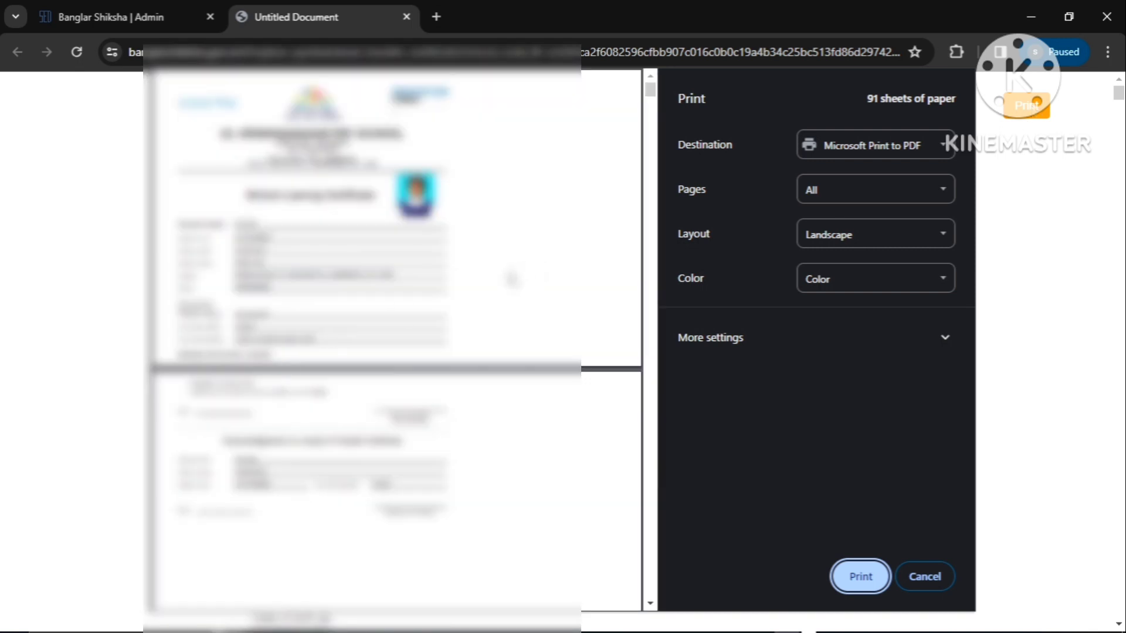
{"action": "scroll", "coordinate": [512, 280], "scroll_direction": "down", "scroll_amount": 15}
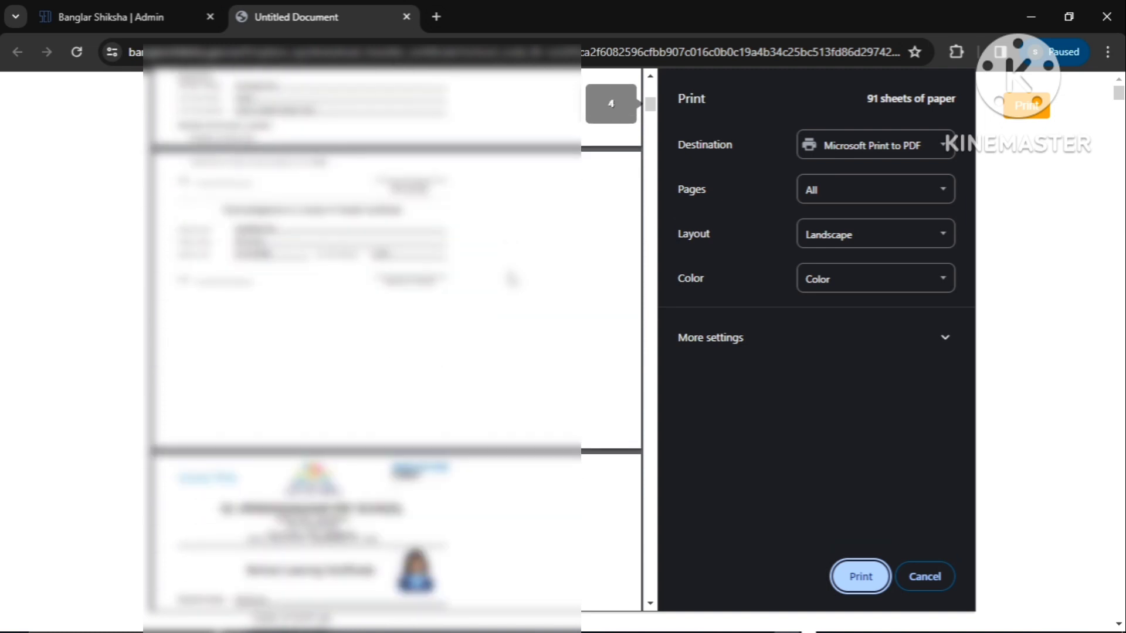
{"action": "scroll", "coordinate": [512, 279], "scroll_direction": "down", "scroll_amount": 8}
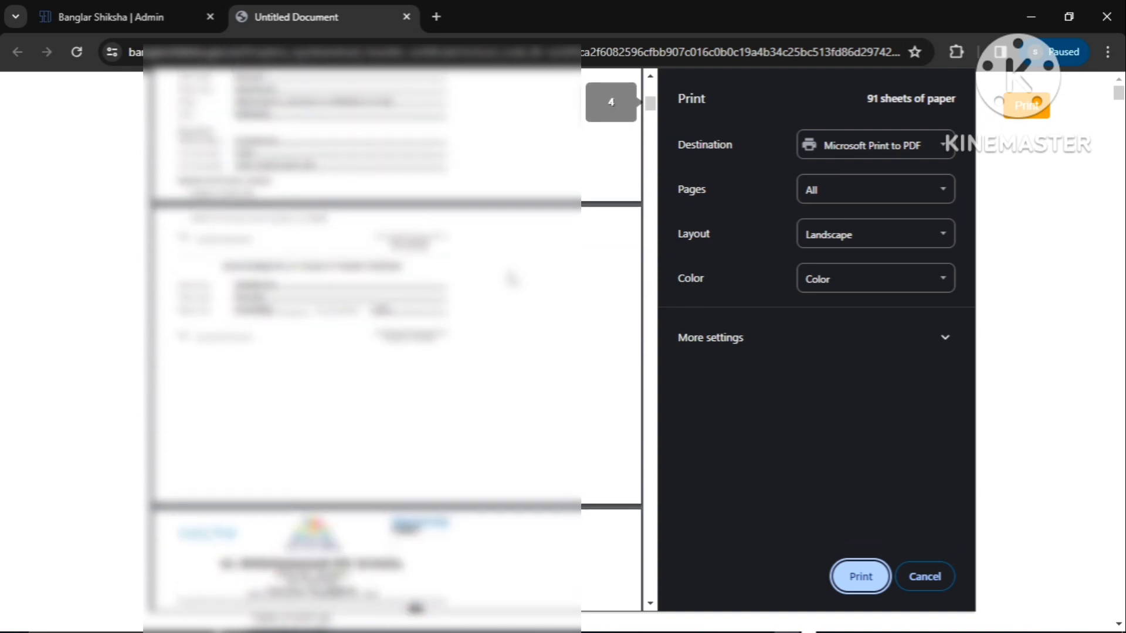
{"action": "scroll", "coordinate": [512, 280], "scroll_direction": "up", "scroll_amount": 5}
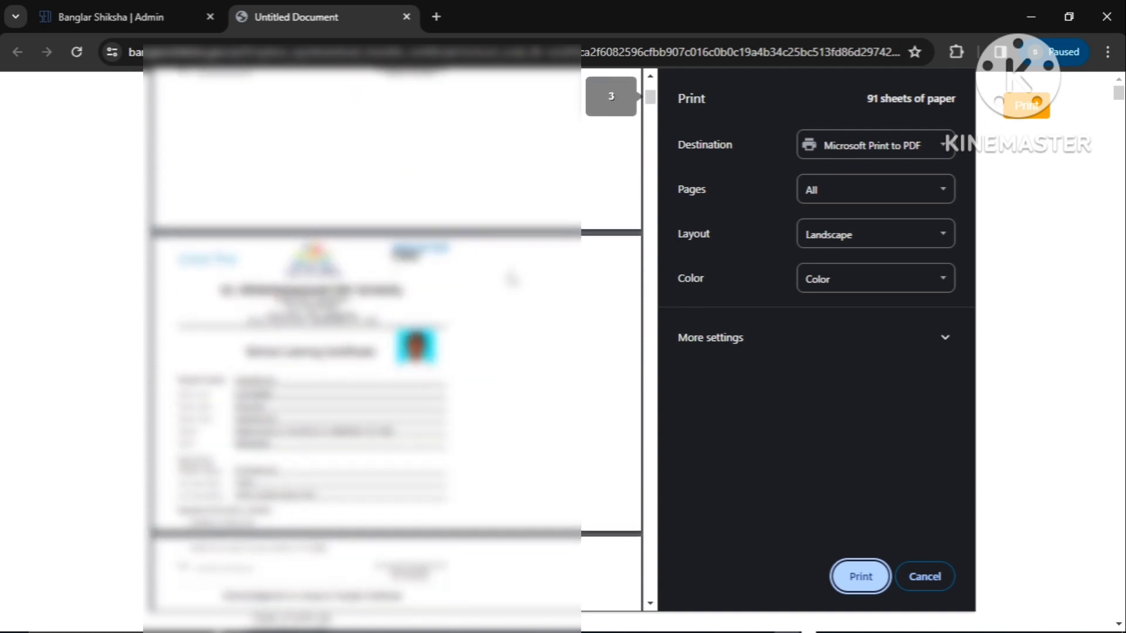
{"action": "scroll", "coordinate": [512, 279], "scroll_direction": "up", "scroll_amount": 5}
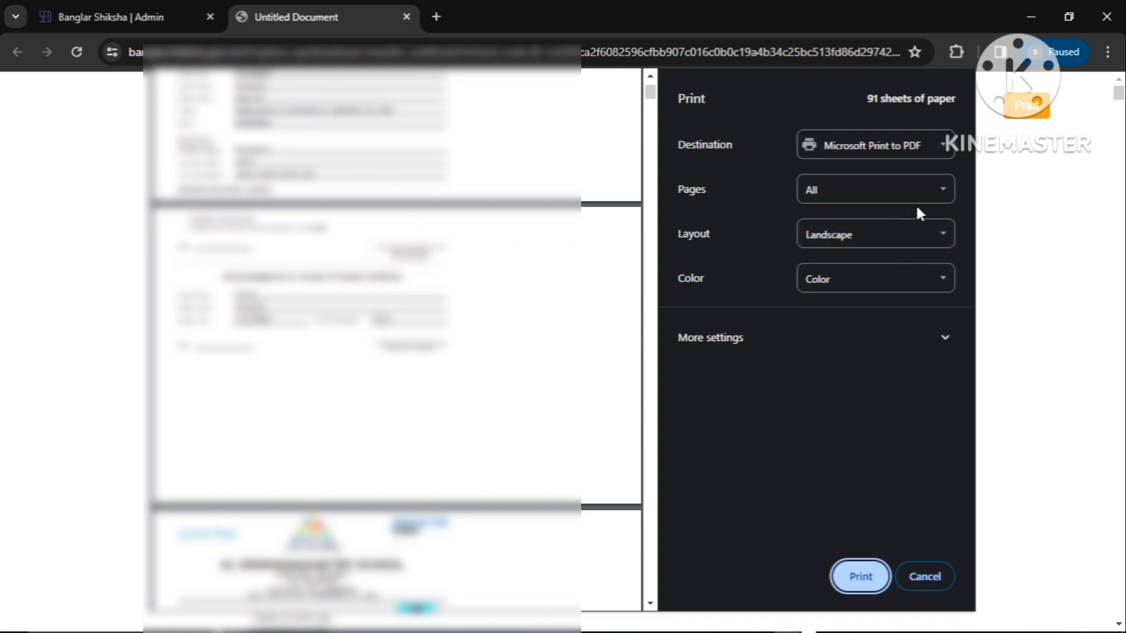
Set the print layout to Portrait and check the first certificates in the preview.
{"action": "left_click", "coordinate": [938, 237]}
{"action": "left_click", "coordinate": [845, 256]}
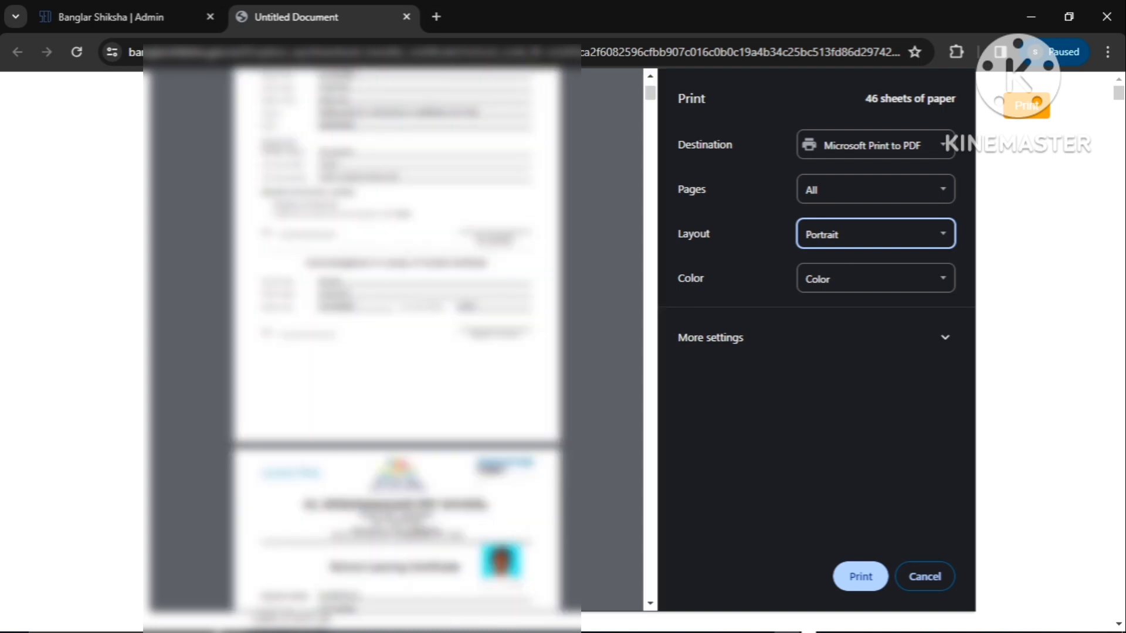
{"action": "scroll", "coordinate": [396, 340], "scroll_direction": "up", "scroll_amount": 3}
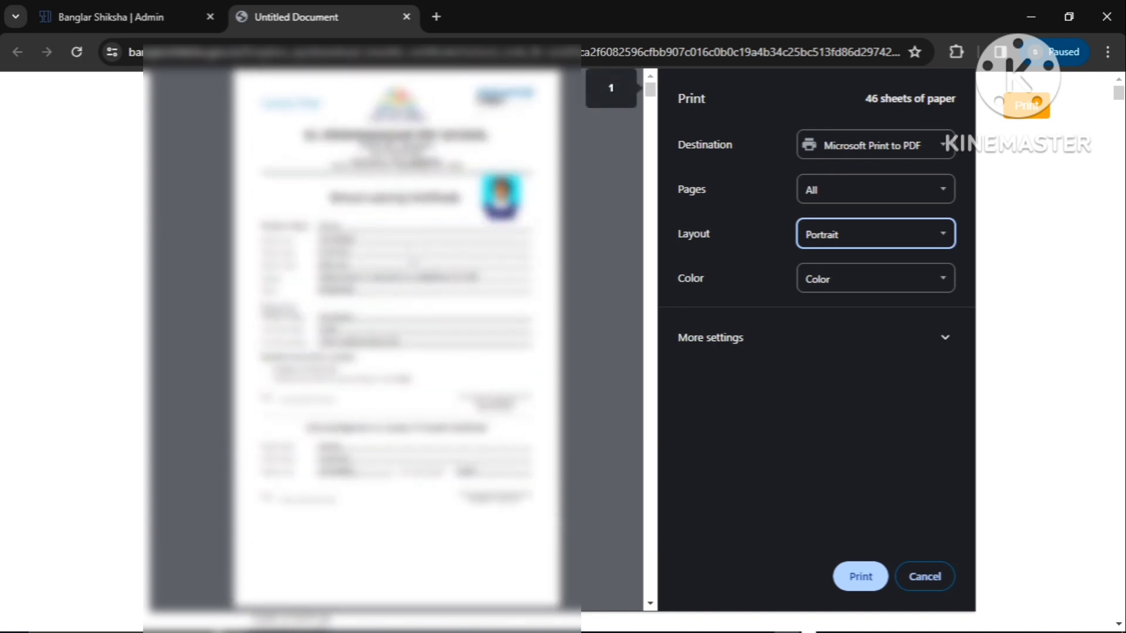
{"action": "scroll", "coordinate": [396, 340], "scroll_direction": "down", "scroll_amount": 2}
{"action": "scroll", "coordinate": [457, 266], "scroll_direction": "down", "scroll_amount": 8}
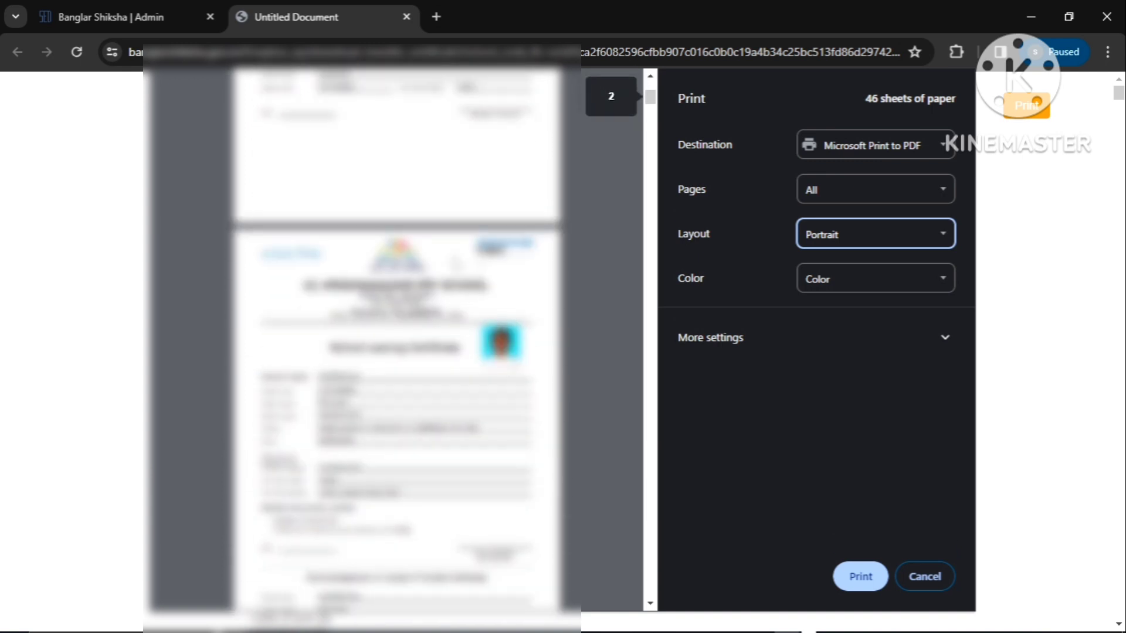
Check the following certificates in the Portrait preview and print all pages in color with Microsoft Print to PDF.
{"action": "scroll", "coordinate": [458, 276], "scroll_direction": "down", "scroll_amount": 9}
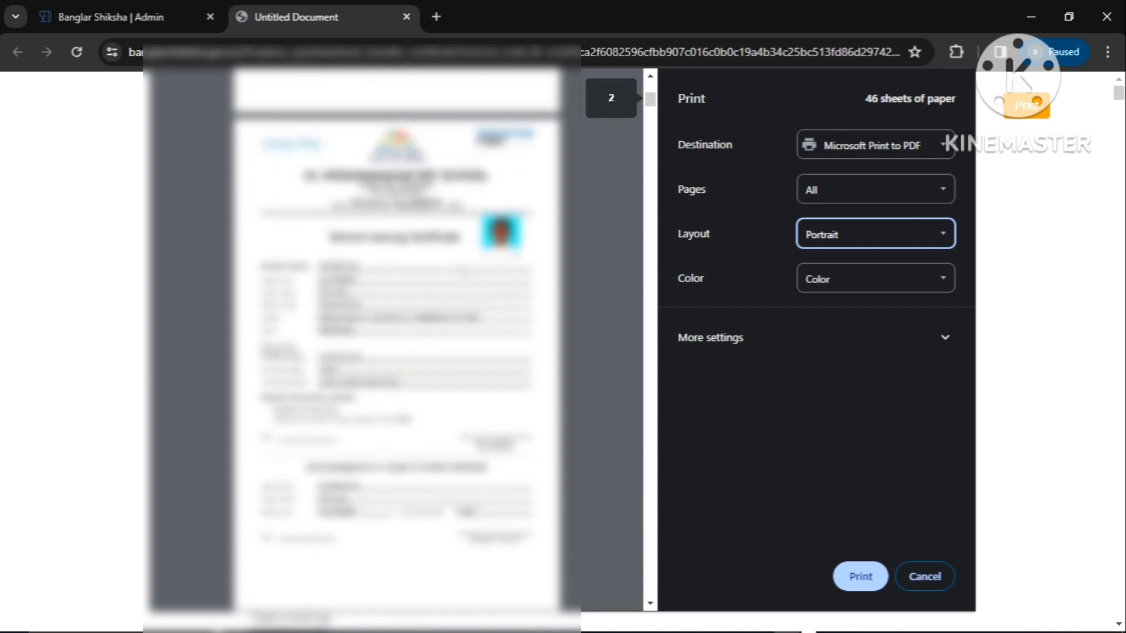
{"action": "scroll", "coordinate": [457, 276], "scroll_direction": "down", "scroll_amount": 3}
{"action": "scroll", "coordinate": [458, 276], "scroll_direction": "down", "scroll_amount": 4}
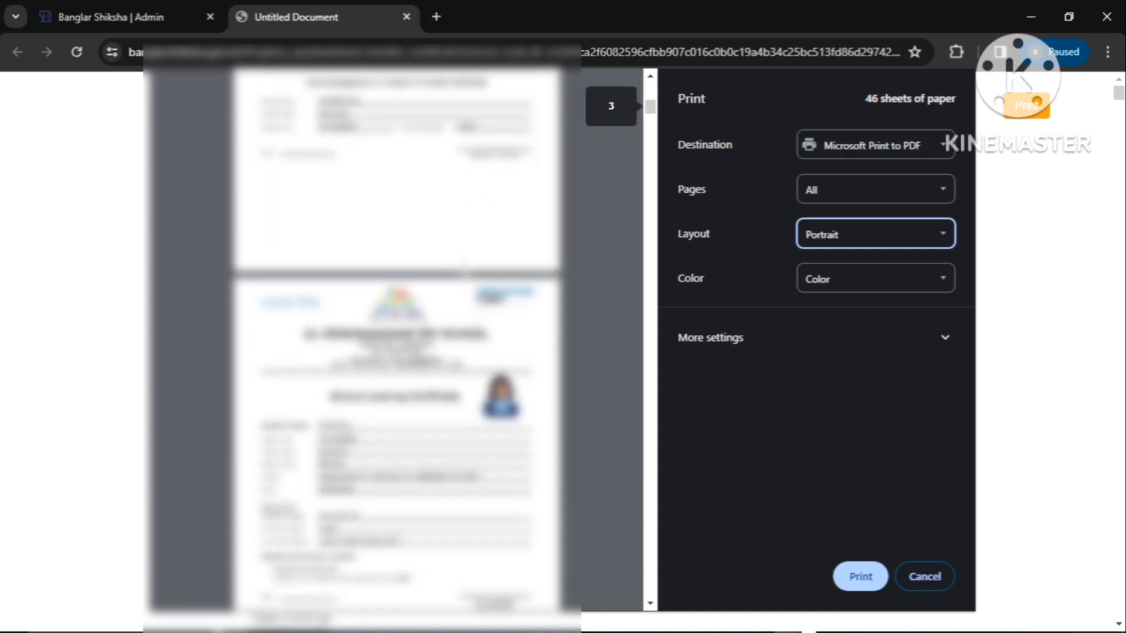
{"action": "scroll", "coordinate": [458, 275], "scroll_direction": "down", "scroll_amount": 3}
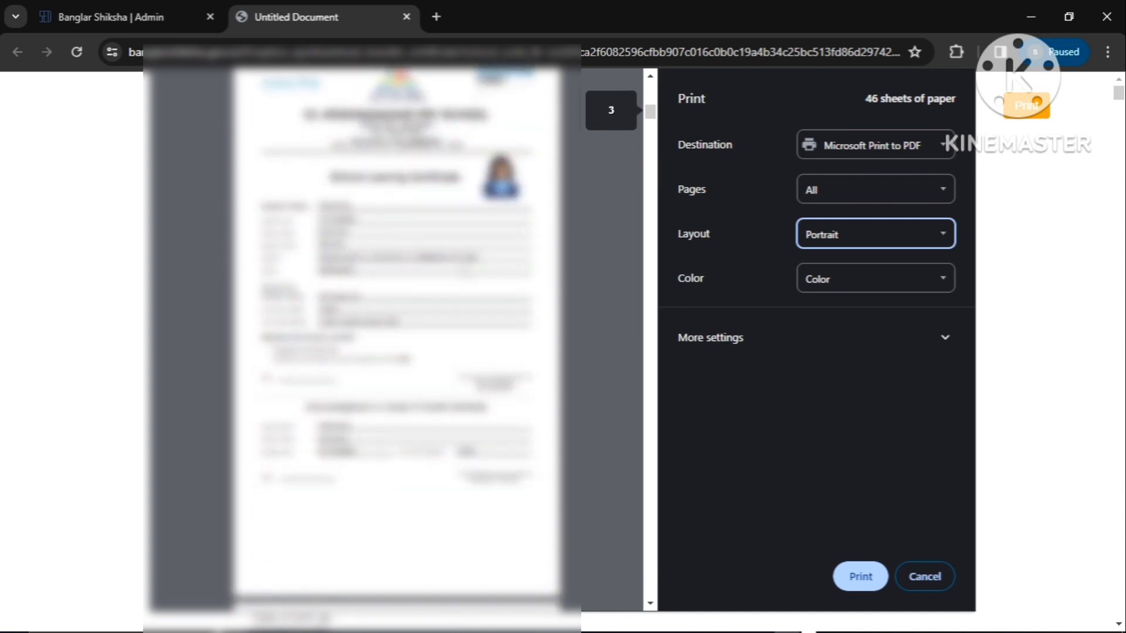
{"action": "left_click", "coordinate": [859, 579]}
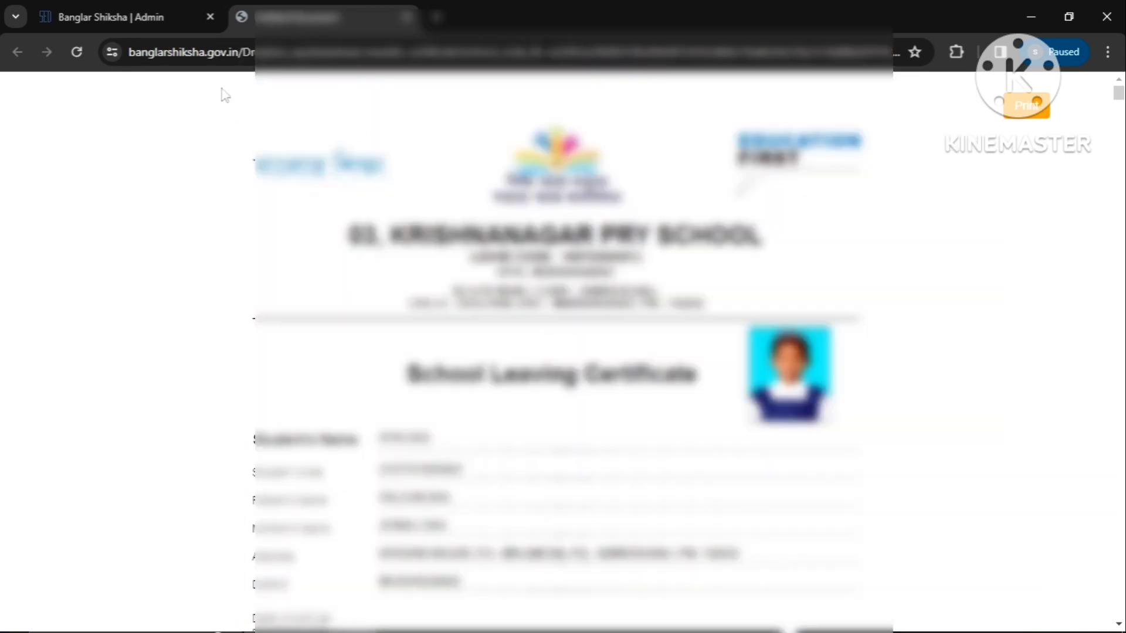
Reopen the certificates' print preview and show the additional settings for paper size, pages per sheet, margins, scale and options.
{"action": "left_click", "coordinate": [1027, 112]}
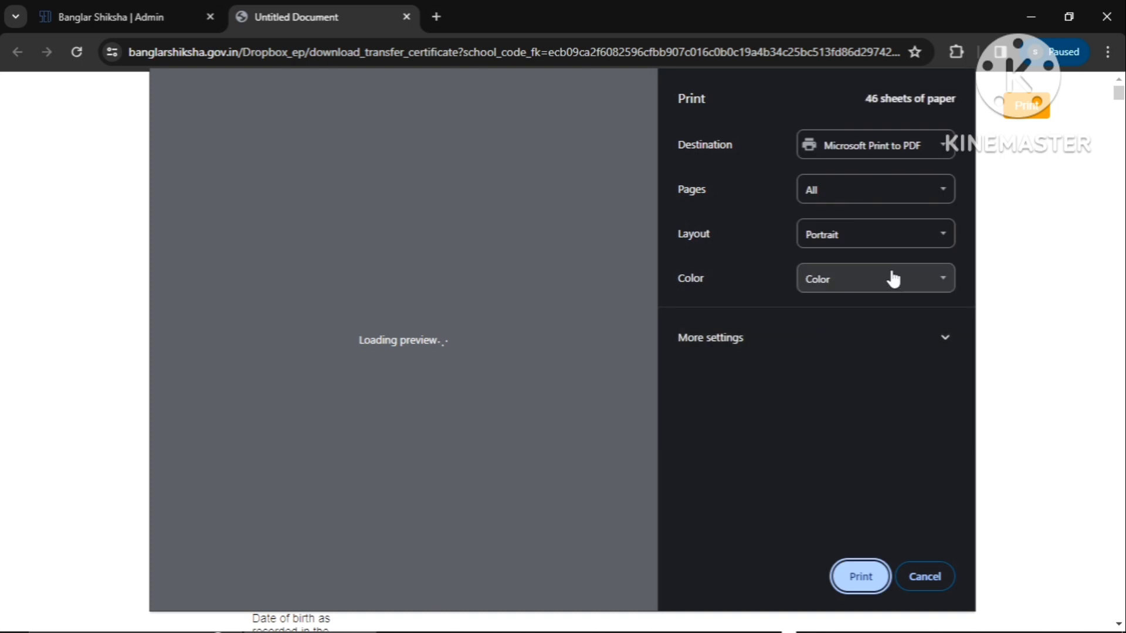
{"action": "left_click", "coordinate": [946, 340]}
{"action": "scroll", "coordinate": [882, 421], "scroll_direction": "down", "scroll_amount": 3}
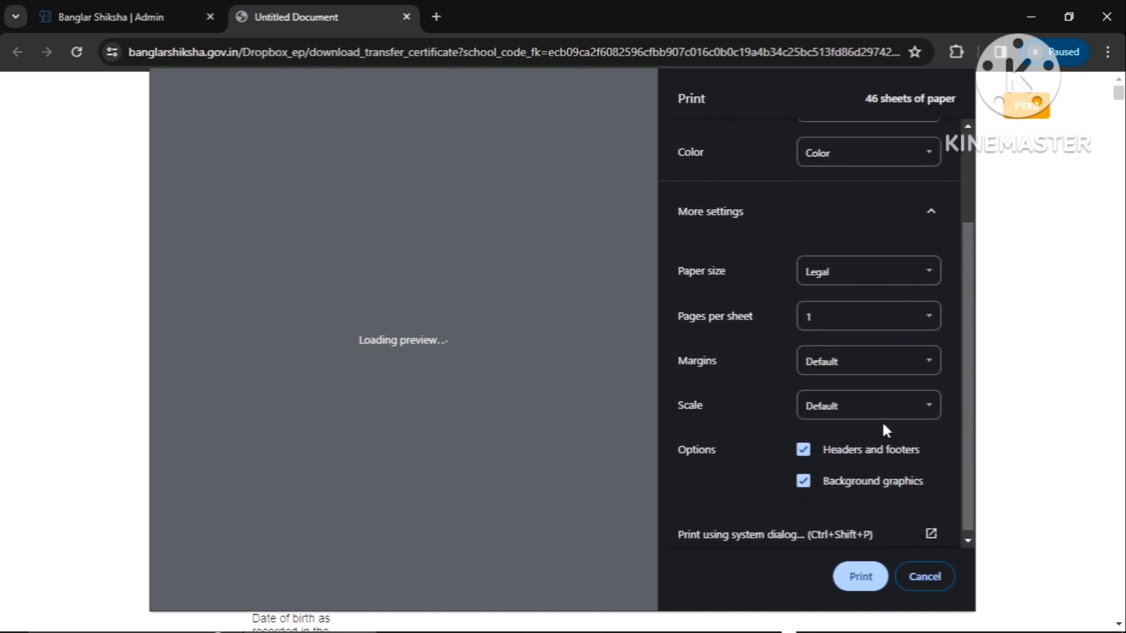